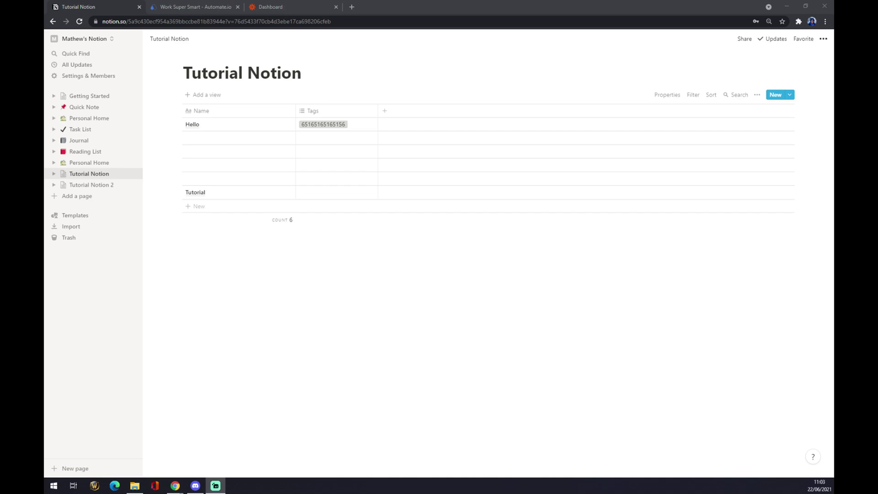
# Step: Switch from the Tutorial Notion database to the Automate.io homepage tab
pyautogui.click(215, 6)
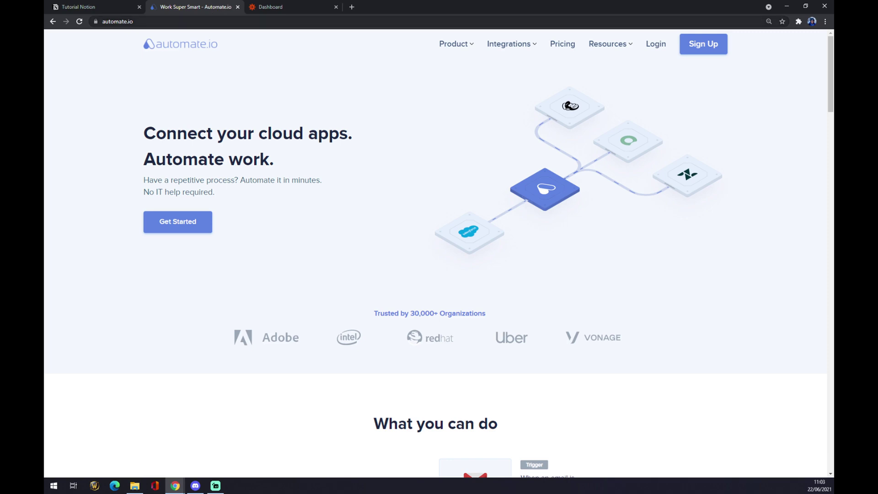
# Step: Open Automate.io's full App Integrations catalogue via Integrations > See All Categories
pyautogui.moveTo(522, 57)
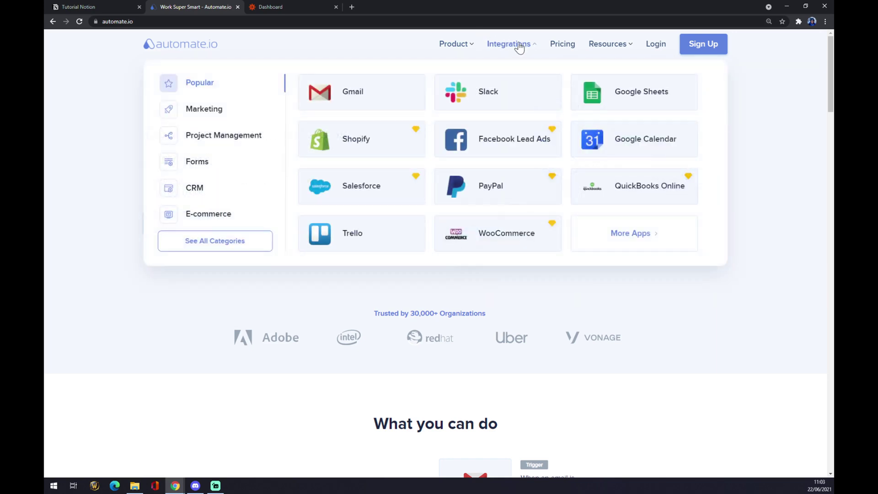
pyautogui.click(221, 247)
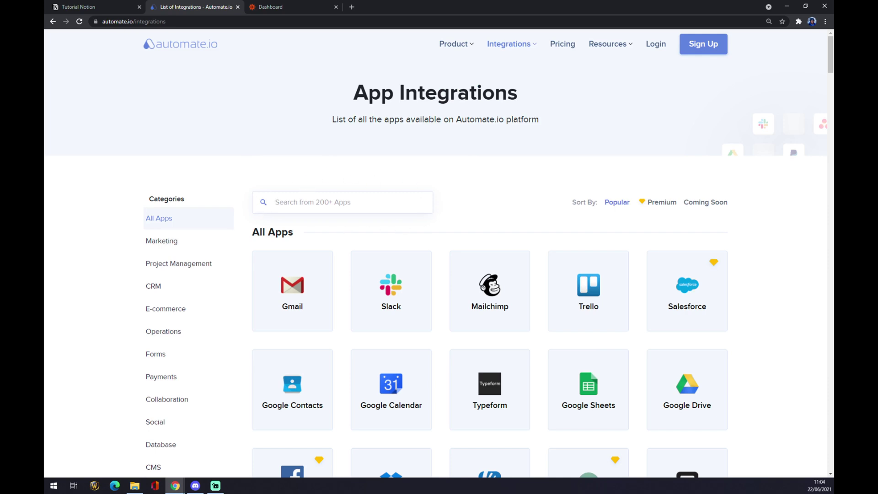
# Step: Search 'notion', then 'asana', to reach the Asana and Notion integration page
pyautogui.write('notion')
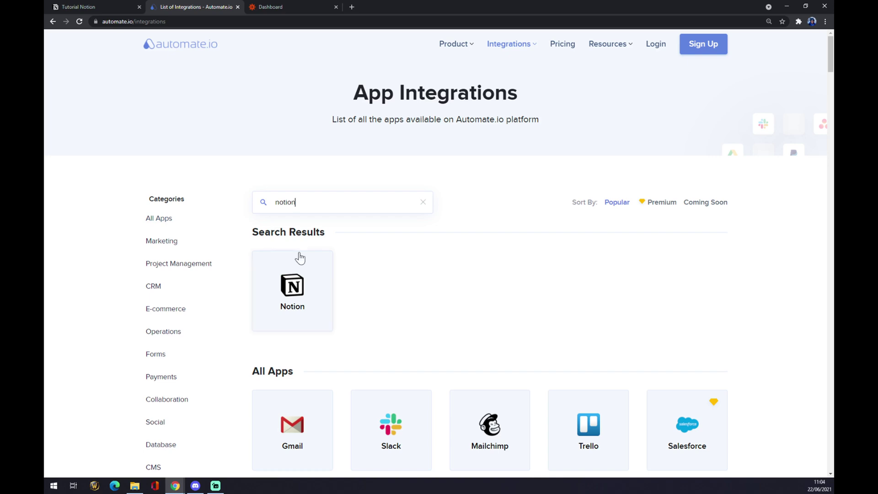
pyautogui.click(293, 280)
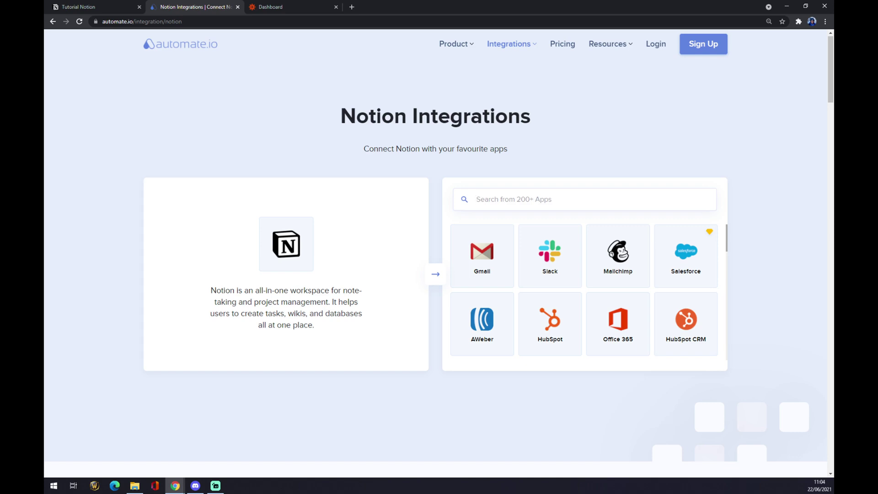
pyautogui.write('asana')
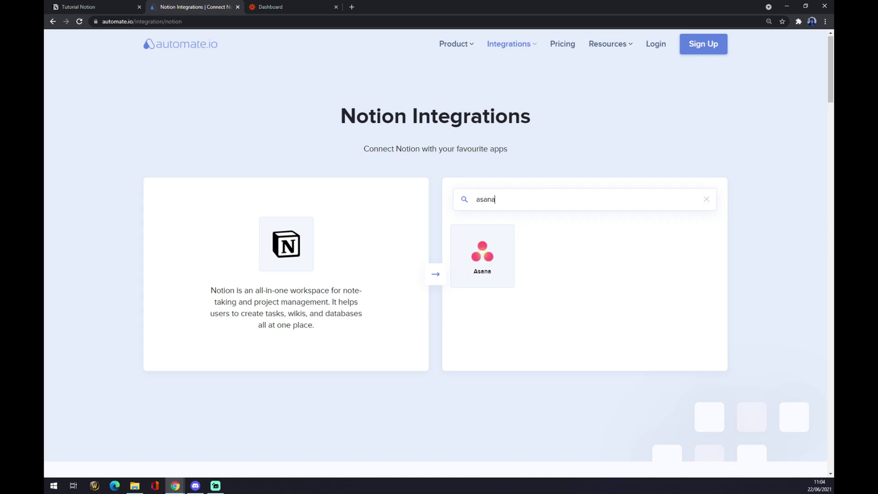
pyautogui.click(496, 255)
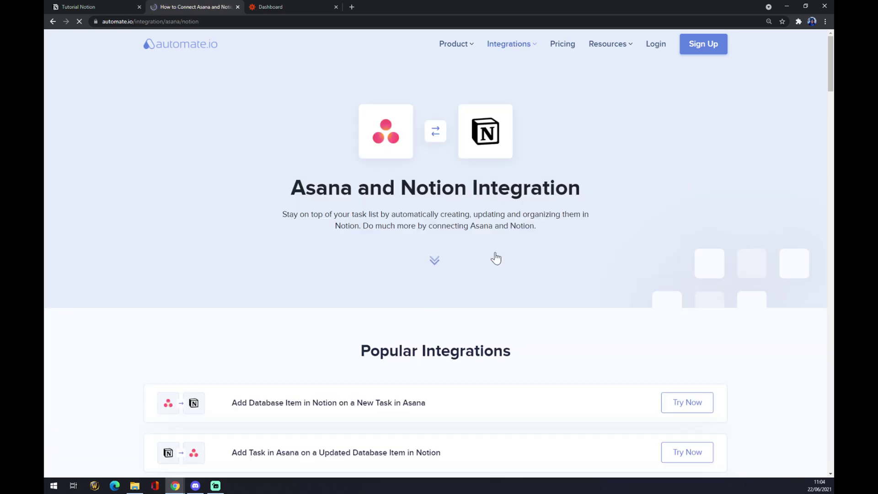
# Step: Scroll down the Asana and Notion page to the Create your own Integration section
pyautogui.scroll(-1, 494, 256)
pyautogui.scroll(-3, 491, 251)
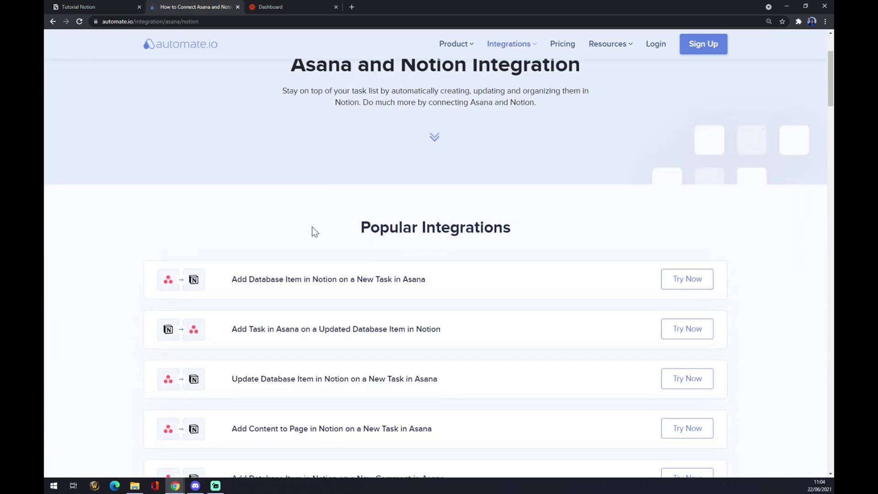
pyautogui.scroll(-1, 312, 229)
pyautogui.scroll(1, 312, 227)
pyautogui.moveTo(313, 226); pyautogui.dragTo(525, 232)
pyautogui.scroll(-6, 525, 232)
pyautogui.scroll(2, 314, 209)
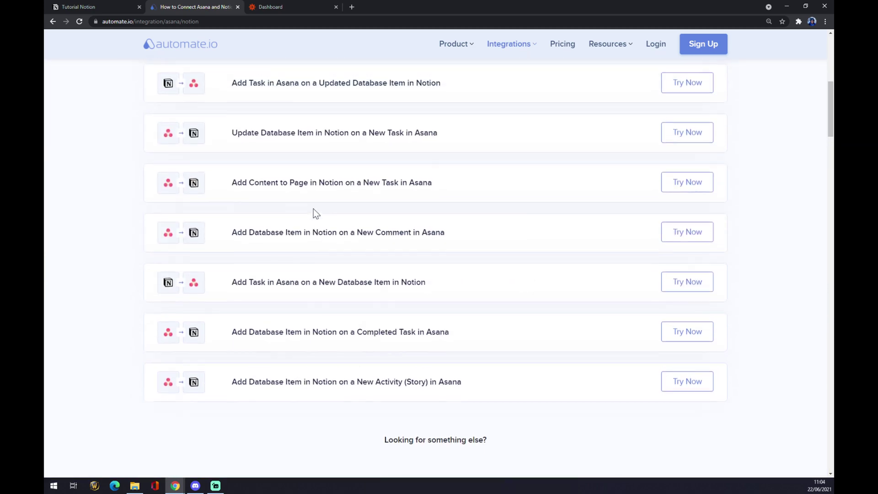
pyautogui.scroll(1, 314, 208)
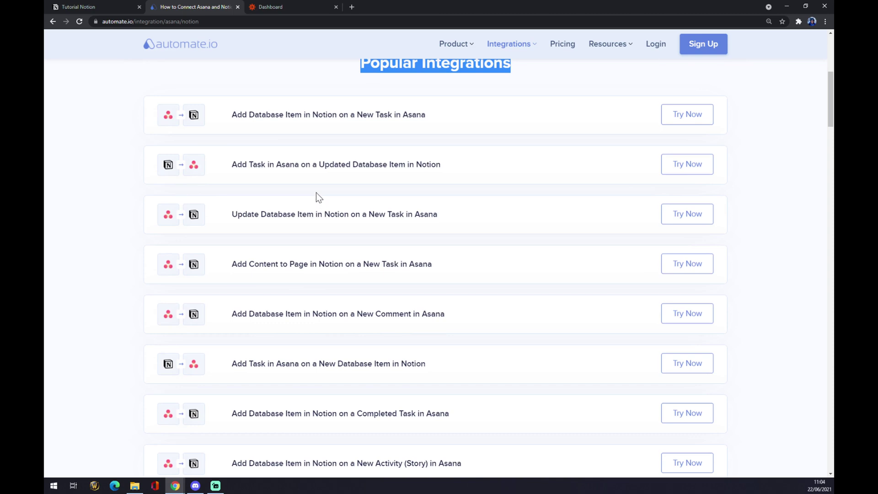
pyautogui.scroll(-7, 316, 193)
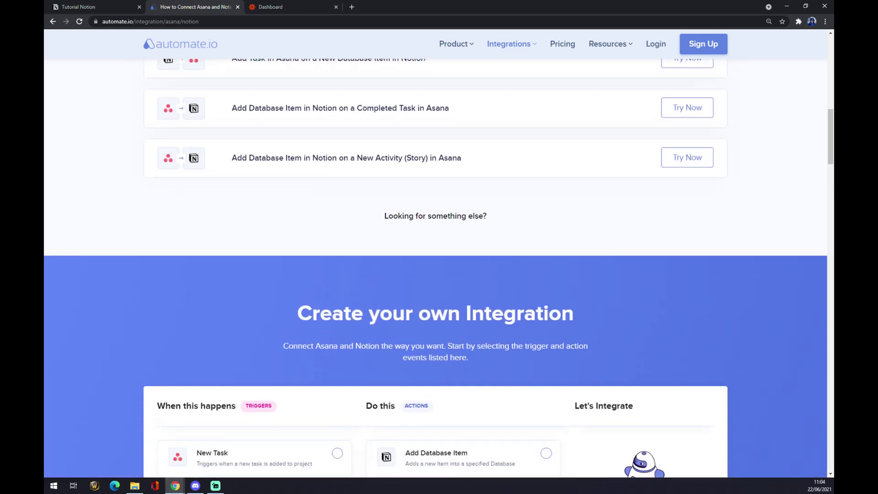
pyautogui.scroll(-3, 316, 192)
# Step: Select New Database Item as the Notion trigger in the integration builder
pyautogui.scroll(-2, 317, 191)
pyautogui.scroll(1, 317, 192)
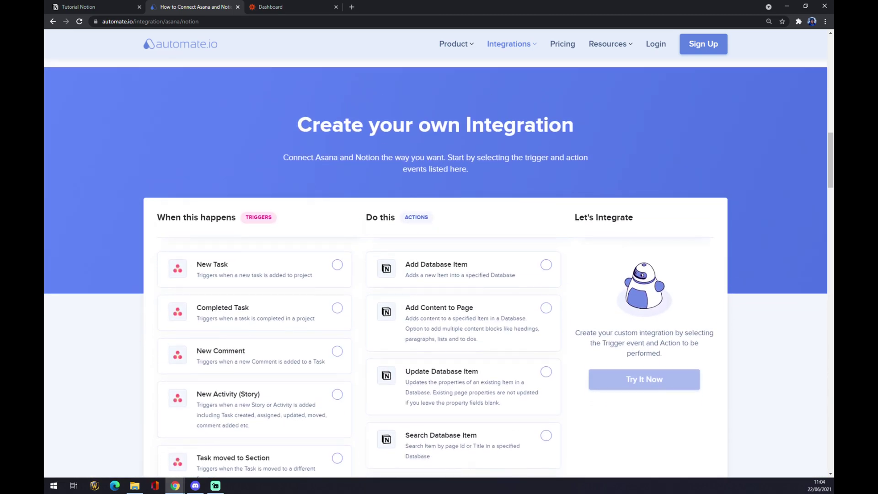
pyautogui.moveTo(297, 125); pyautogui.dragTo(549, 126)
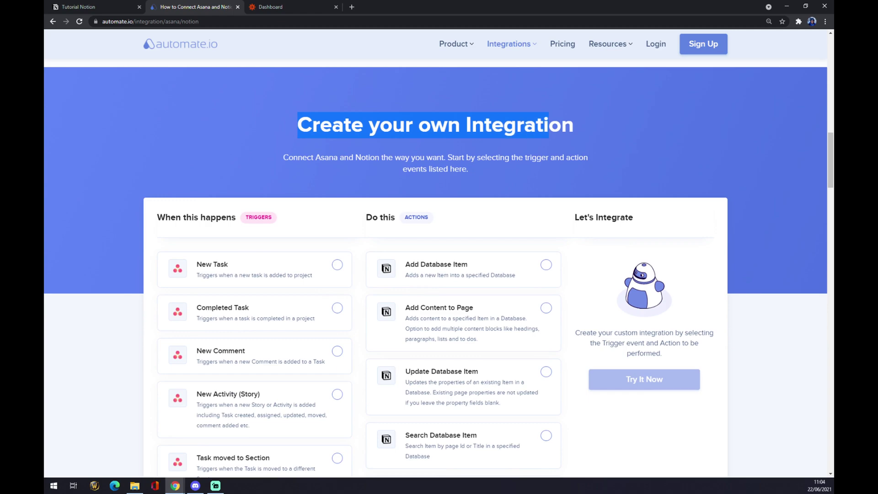
pyautogui.click(579, 135)
pyautogui.scroll(-3, 335, 253)
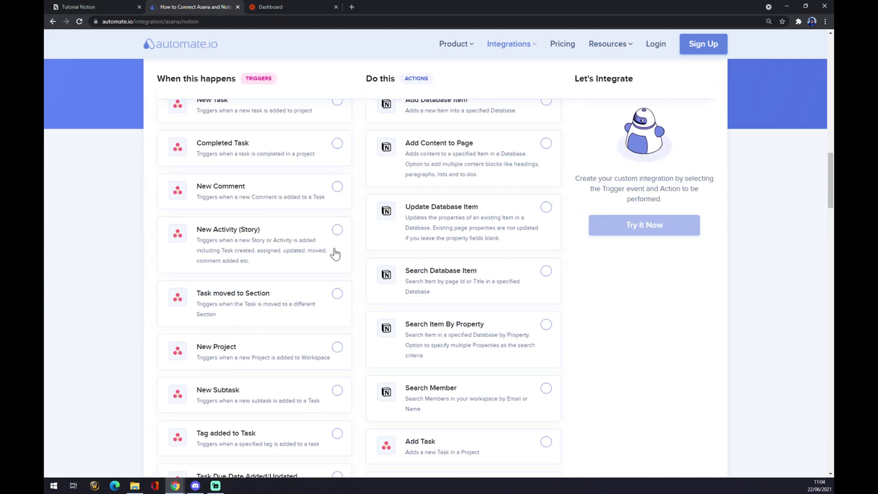
pyautogui.scroll(-5, 287, 97)
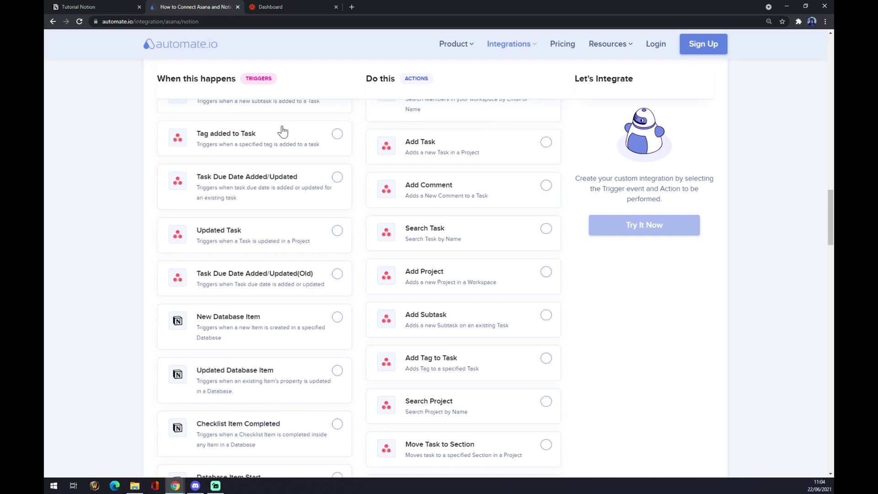
pyautogui.scroll(-1, 282, 130)
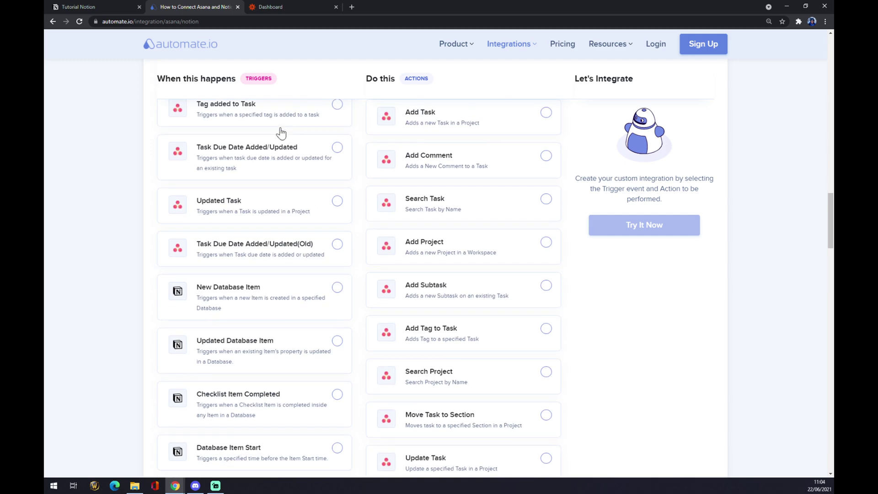
pyautogui.scroll(-3, 287, 144)
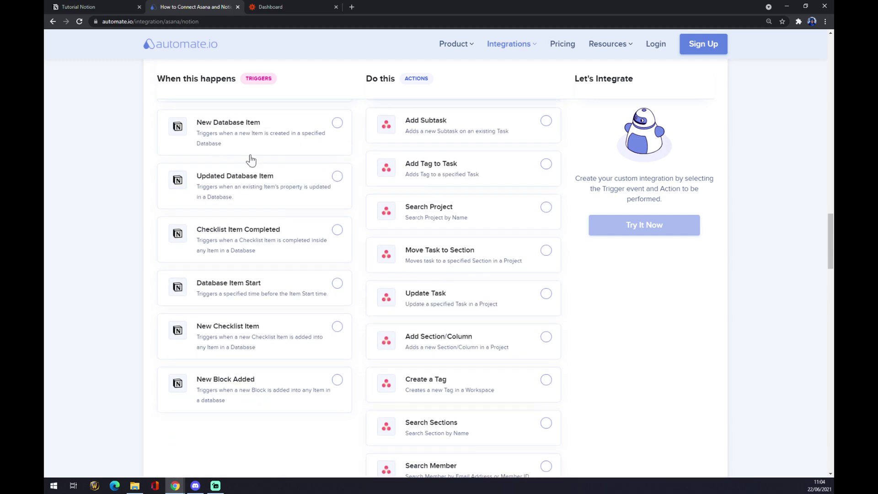
pyautogui.click(216, 156)
# Step: Select Add Task as the Asana action, then switch to the Zapier Dashboard tab
pyautogui.scroll(5, 490, 264)
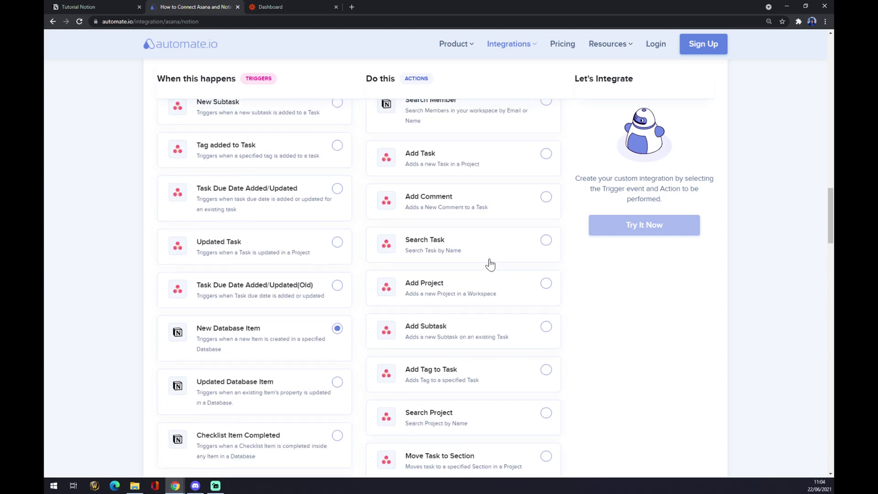
pyautogui.scroll(4, 490, 264)
pyautogui.scroll(4, 445, 136)
pyautogui.scroll(-5, 489, 203)
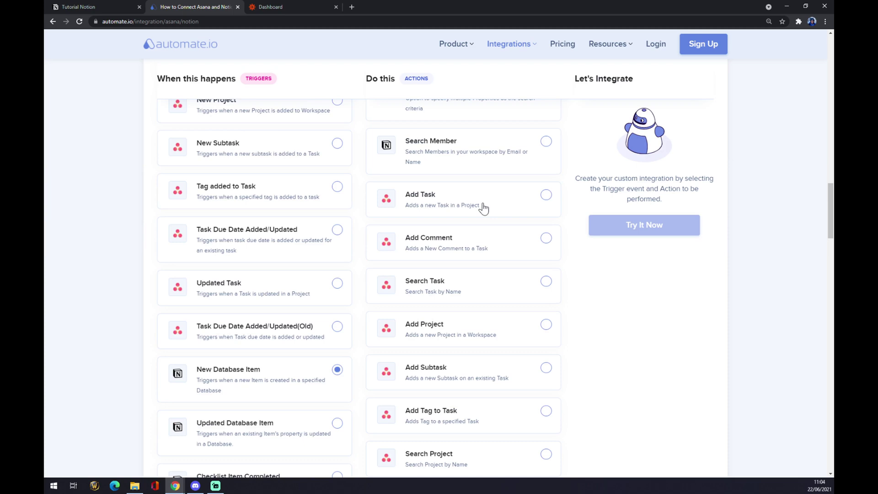
pyautogui.click(482, 208)
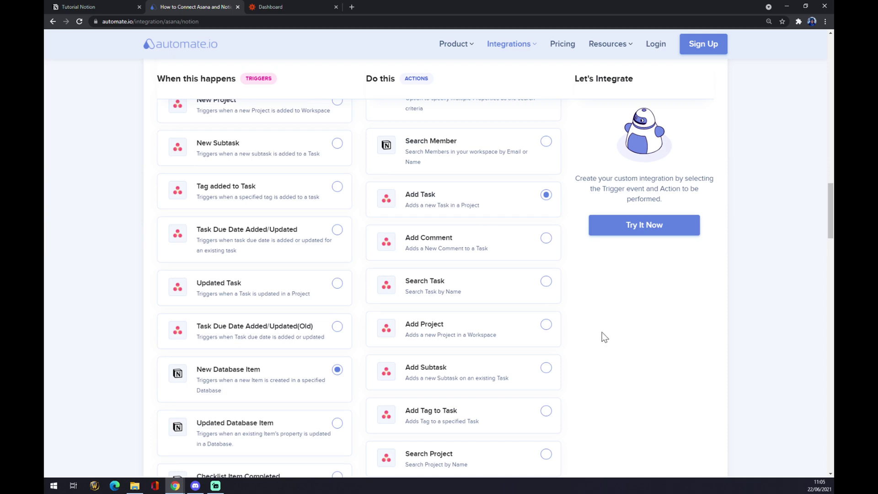
pyautogui.click(271, 7)
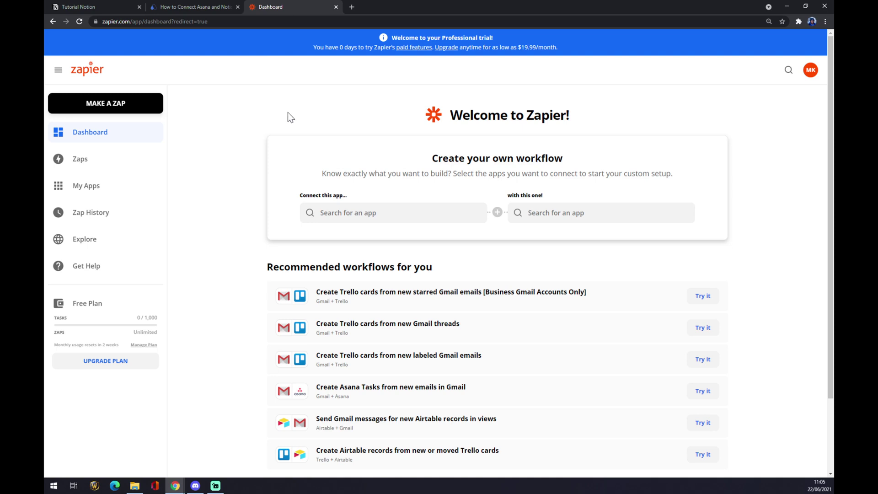
# Step: From the Zapier dashboard, start a new zap with MAKE A ZAP
pyautogui.click(76, 137)
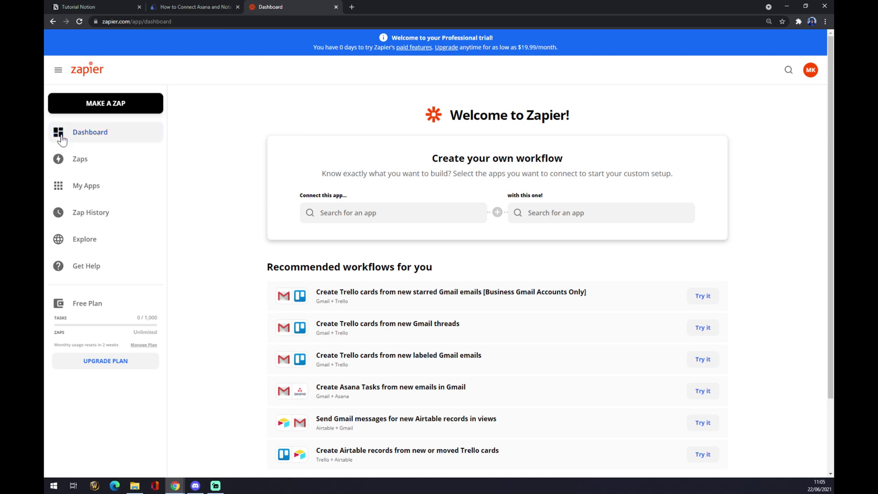
pyautogui.click(101, 104)
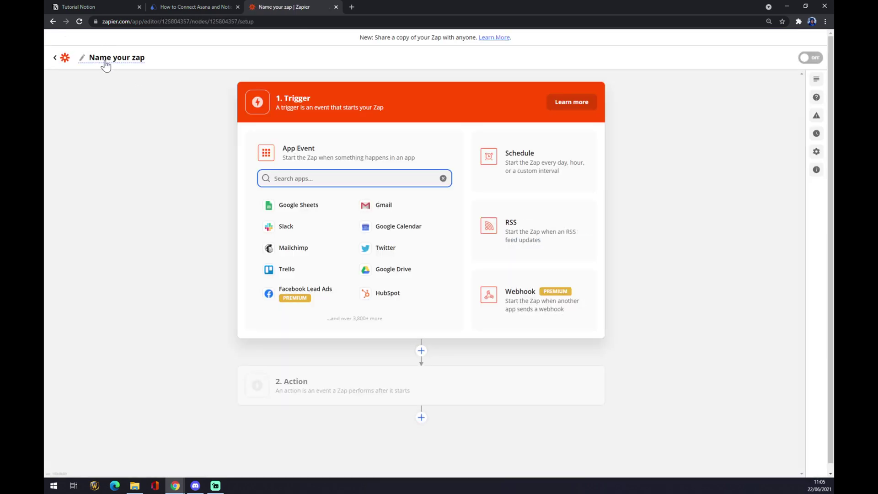
# Step: Rename the zap to 'notion to asana'
pyautogui.click(105, 61)
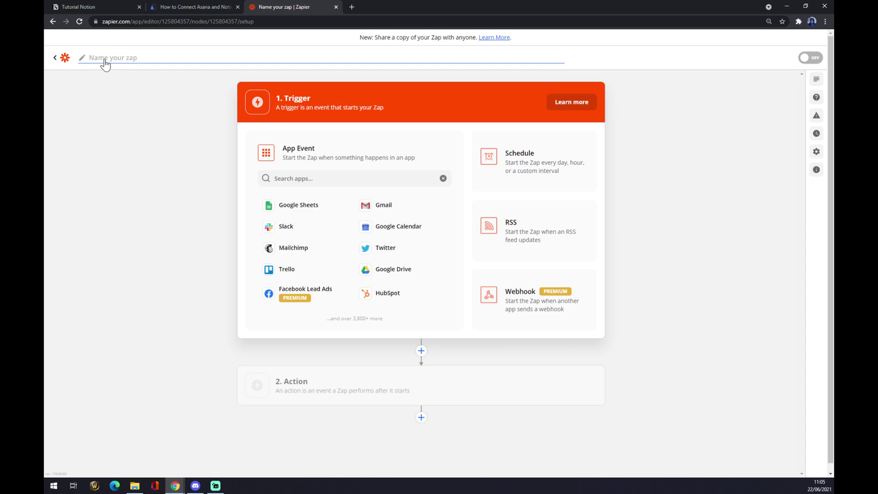
pyautogui.write('notion to asana')
pyautogui.press('Return')
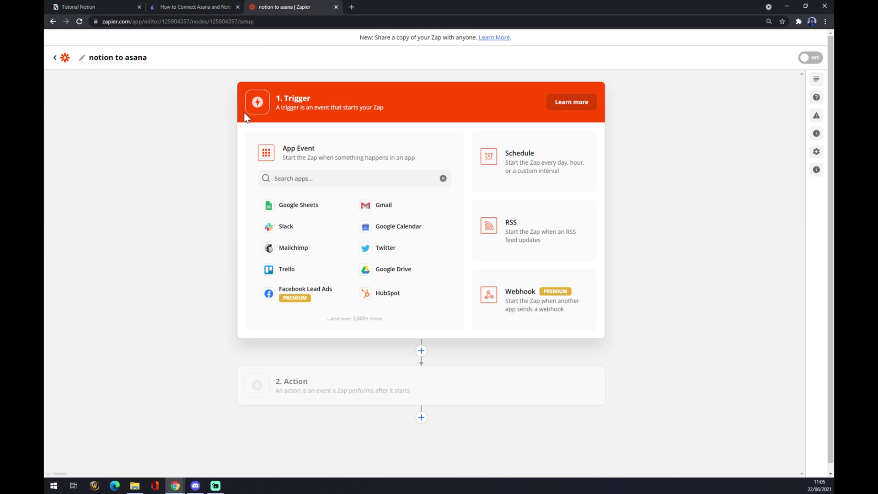
# Step: Set the trigger to Notion with the New Database Item event
pyautogui.click(389, 181)
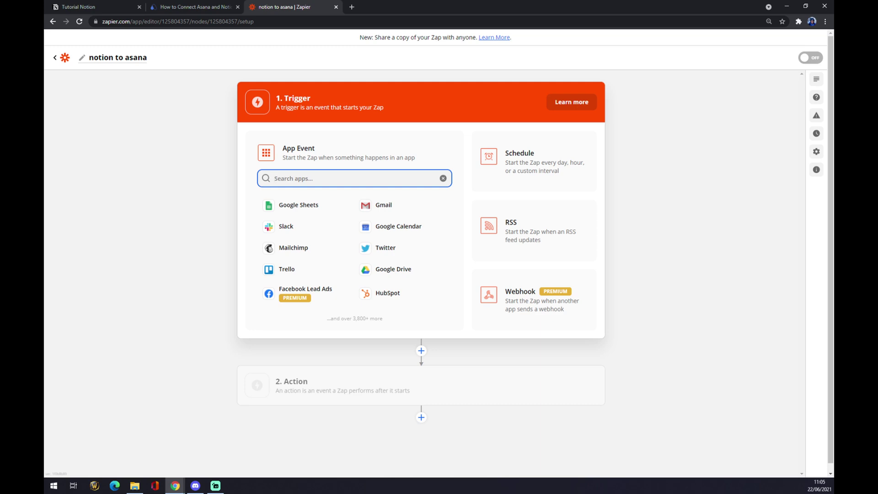
pyautogui.write('notion')
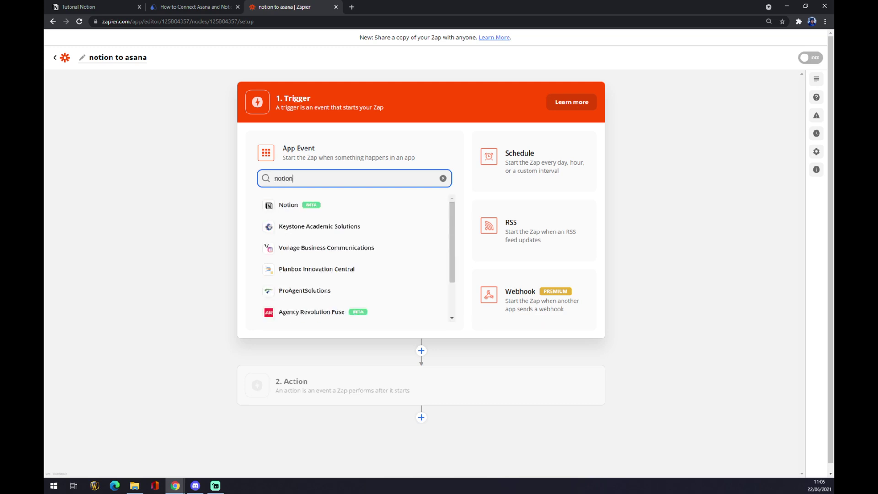
pyautogui.click(315, 209)
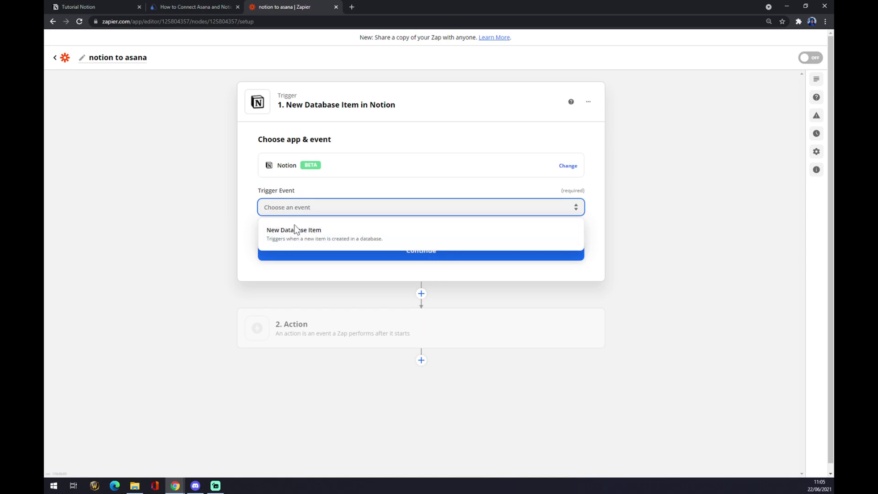
pyautogui.click(298, 242)
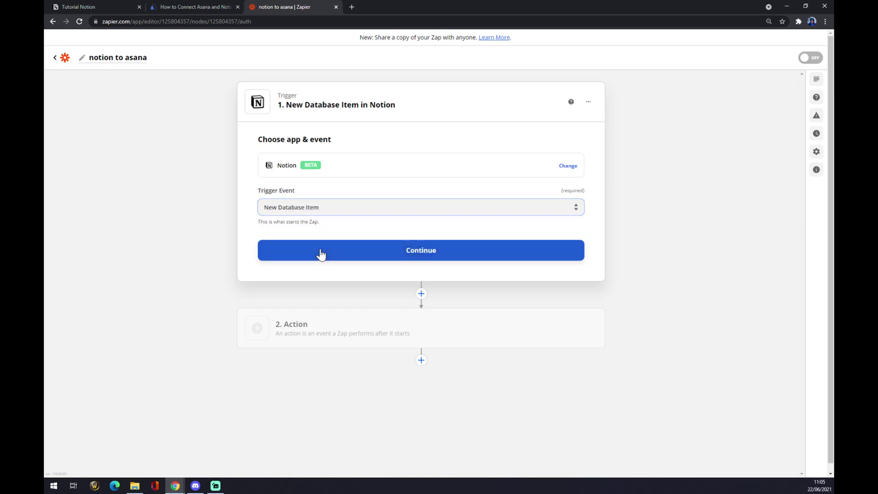
pyautogui.click(320, 255)
# Step: Choose the connected Notion account for the trigger and continue
pyautogui.click(295, 193)
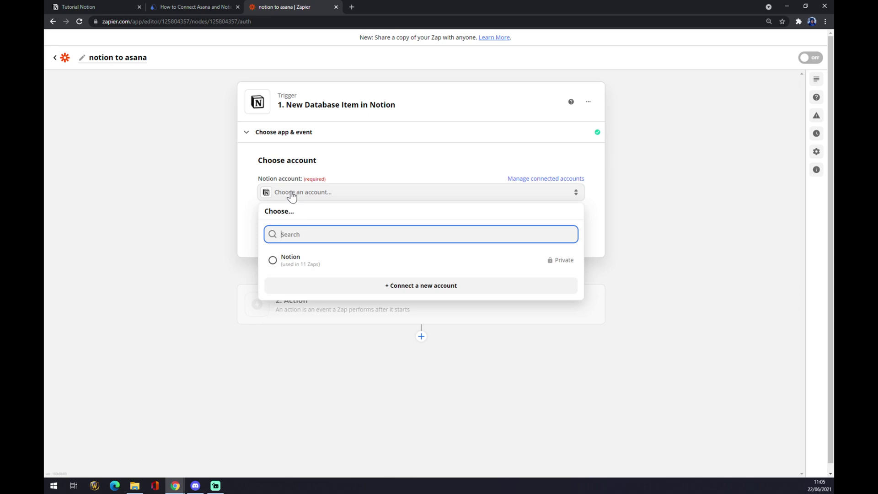
pyautogui.click(299, 270)
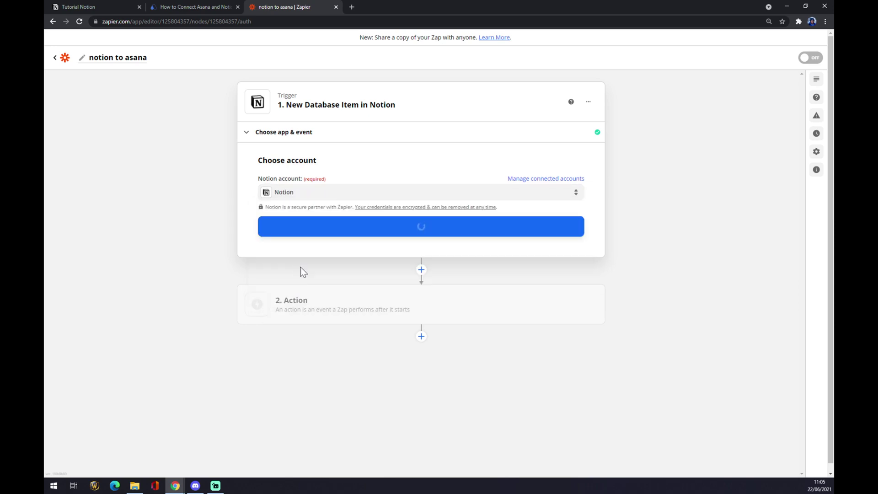
pyautogui.click(319, 235)
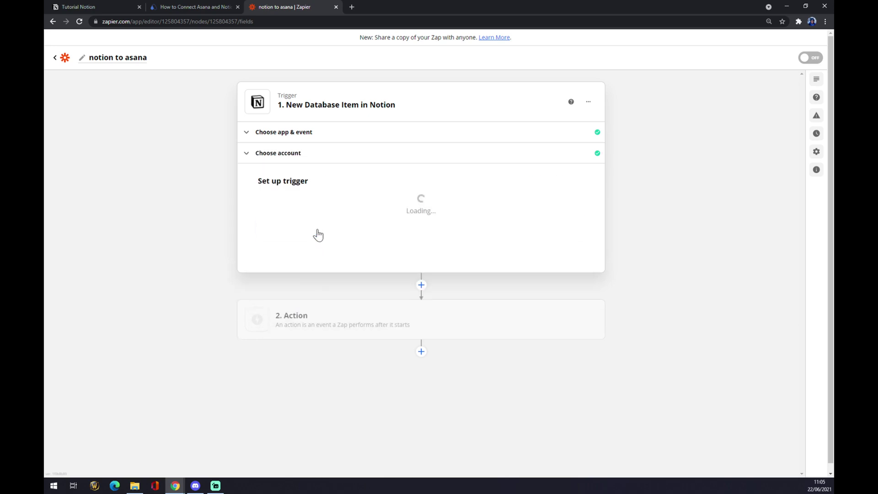
# Step: Check the trigger's Database list, which shows no options, then open the Action step
pyautogui.click(300, 211)
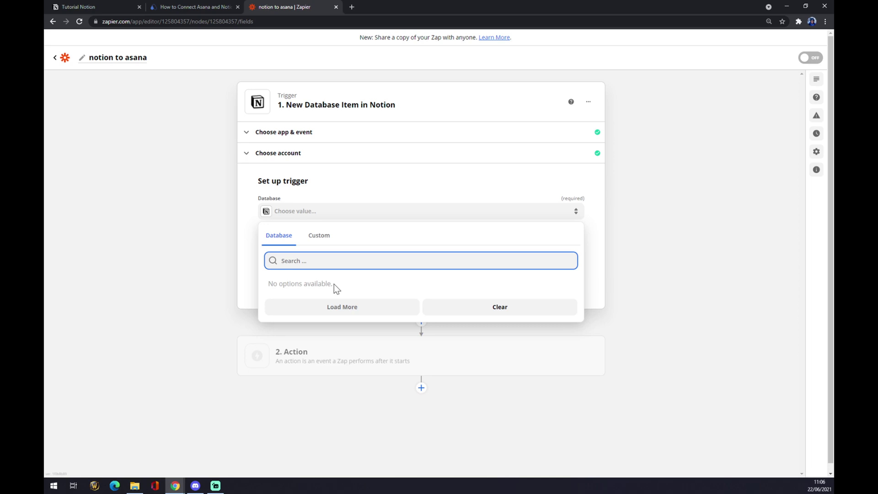
pyautogui.moveTo(334, 286); pyautogui.dragTo(269, 288)
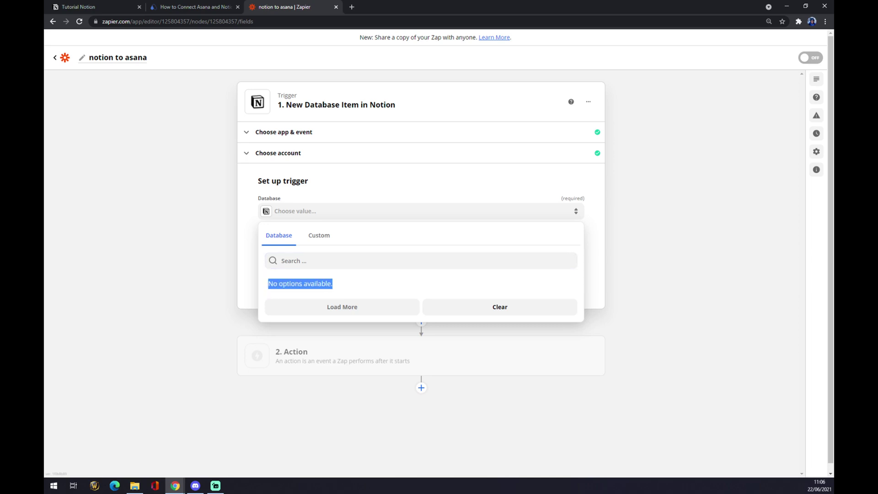
pyautogui.click(355, 294)
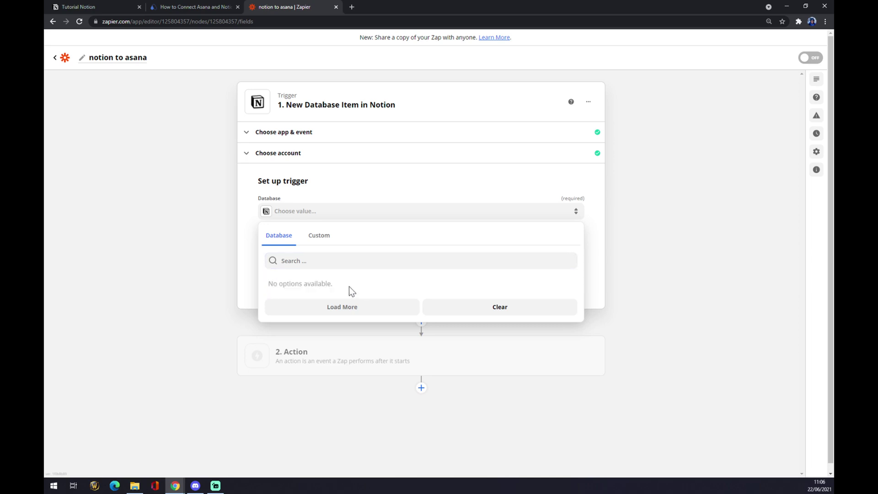
pyautogui.click(205, 284)
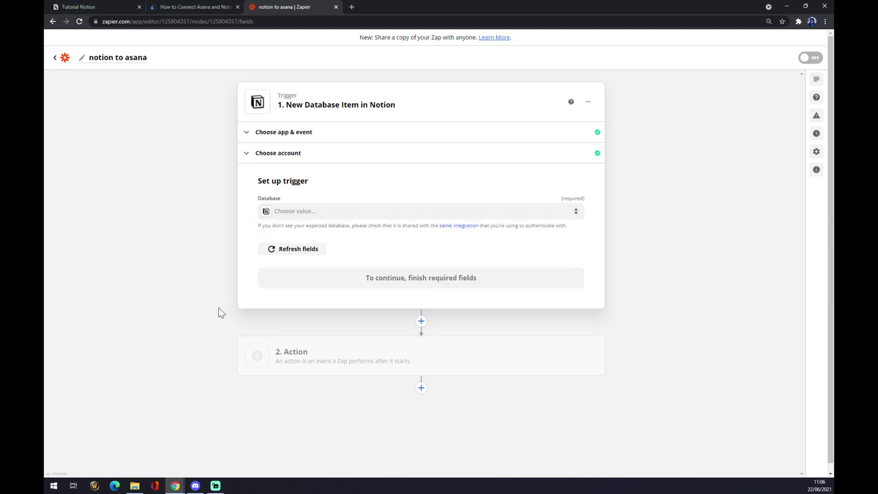
pyautogui.click(314, 362)
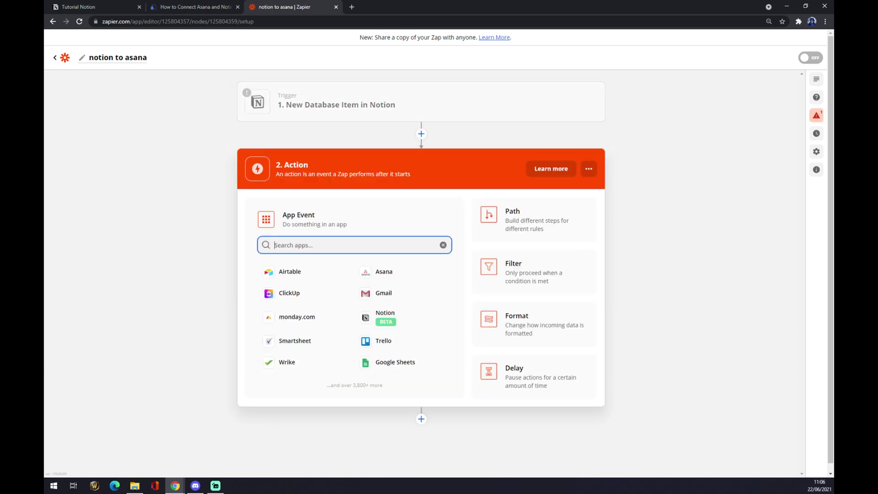
# Step: Set the action app to Asana with Create Project as the action event
pyautogui.write('asana')
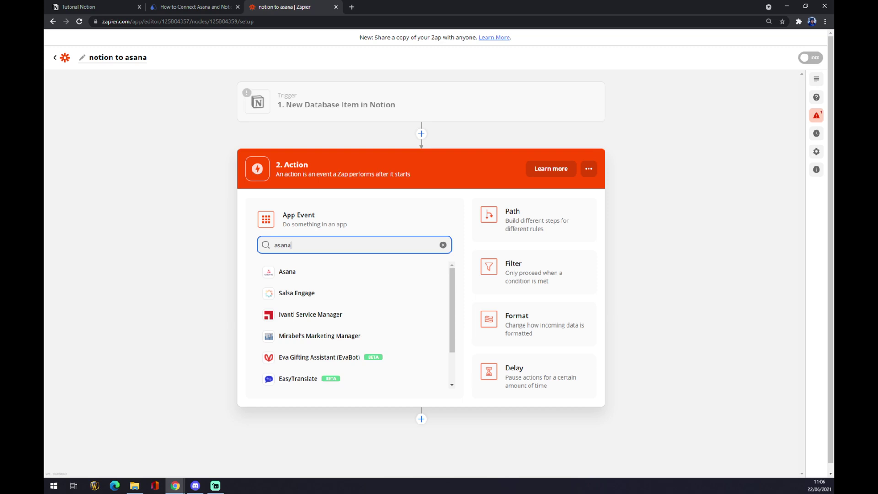
pyautogui.click(287, 272)
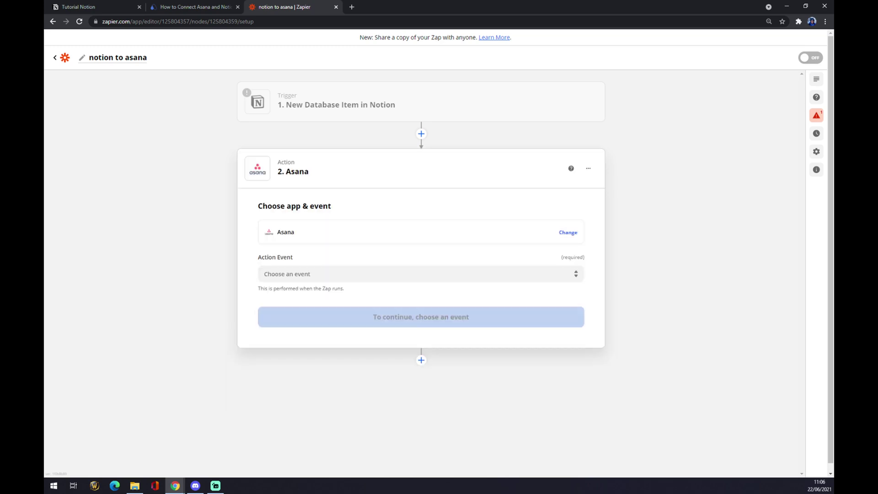
pyautogui.scroll(-3, 302, 315)
pyautogui.scroll(2, 306, 360)
pyautogui.scroll(2, 343, 343)
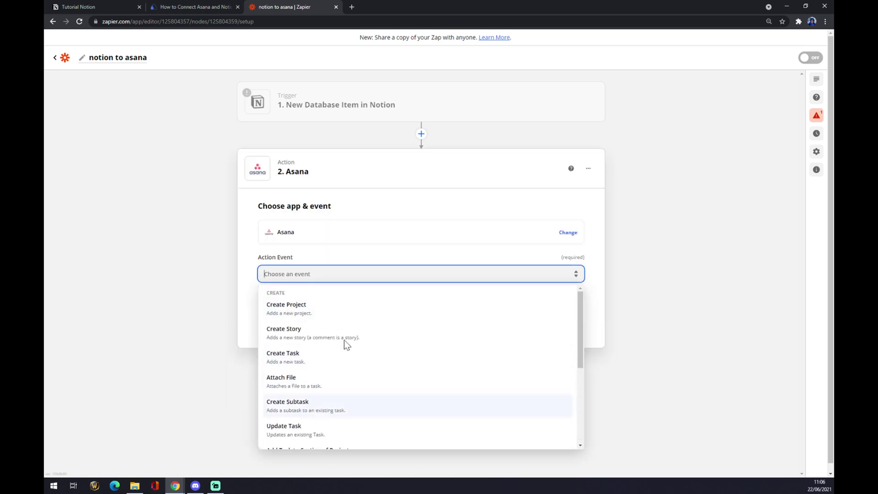
pyautogui.click(304, 310)
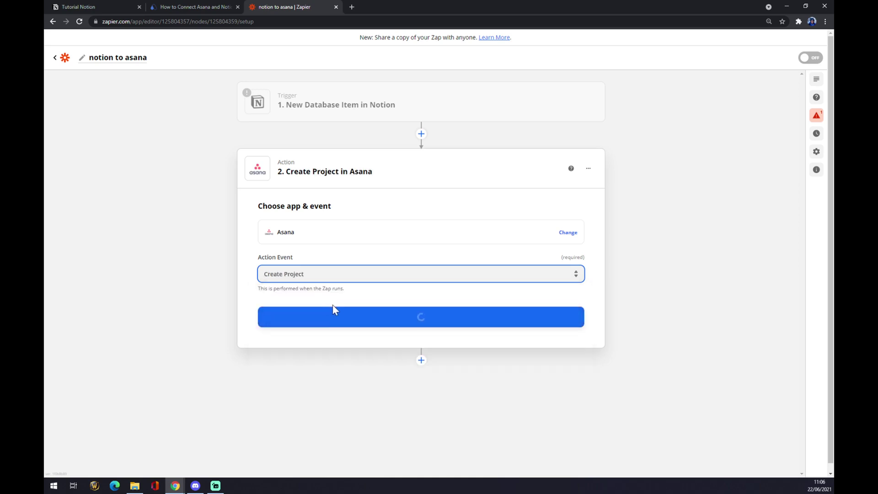